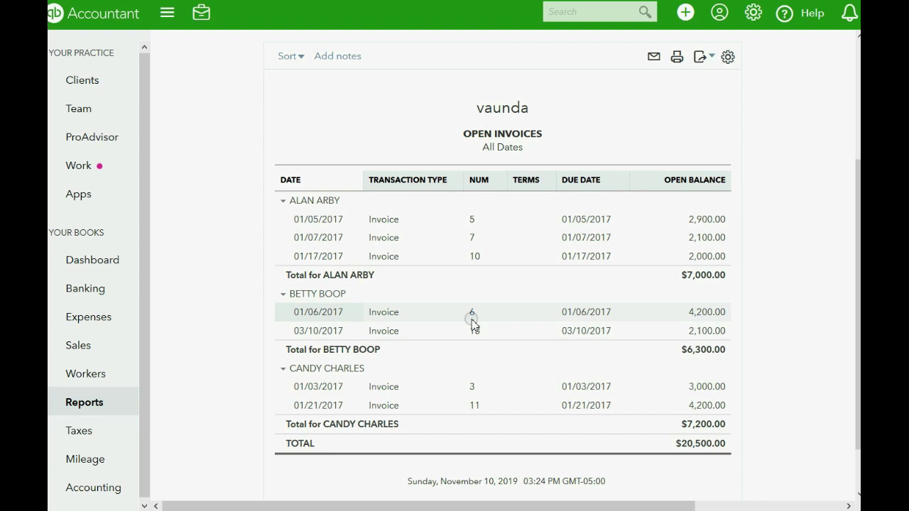
- Start a new credit memo dated 03/23/2017 for the customer whose open invoices are numbers 6 and 13
left_click(685, 12)
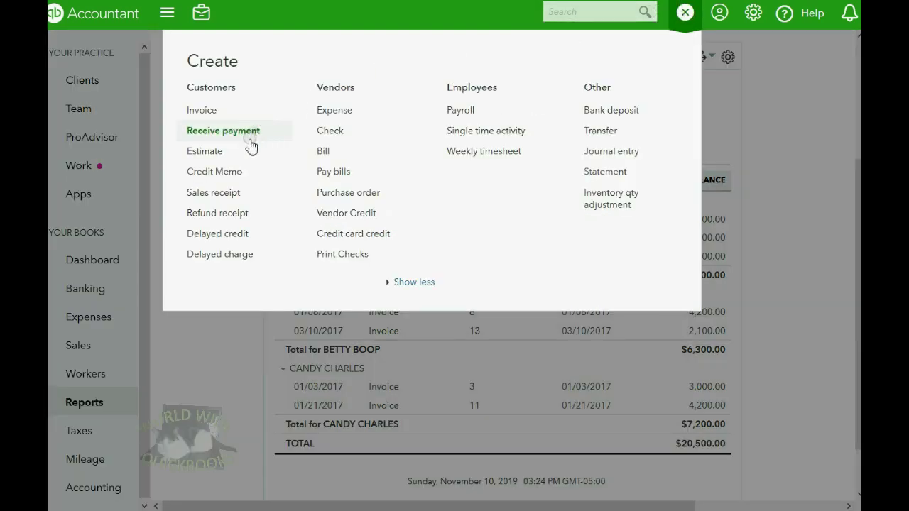
left_click(224, 173)
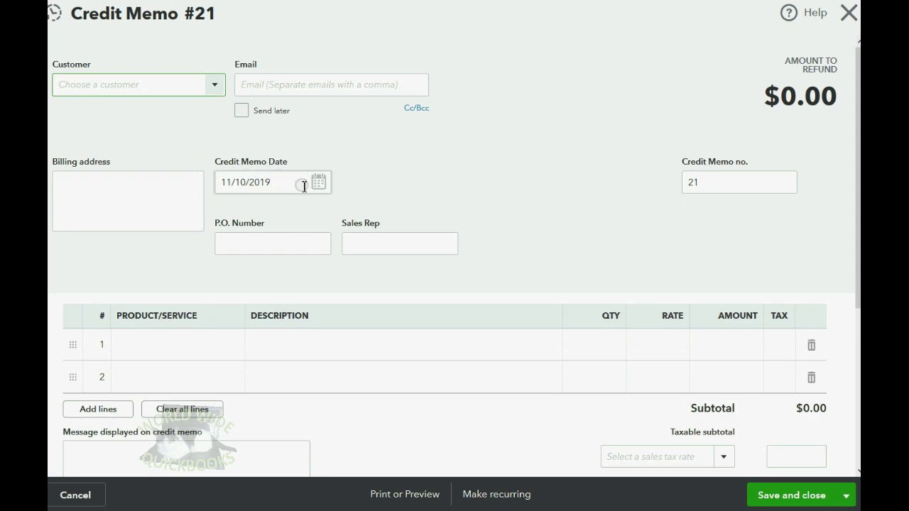
left_click(318, 183)
left_click(235, 215)
left_click(231, 217)
left_click(230, 218)
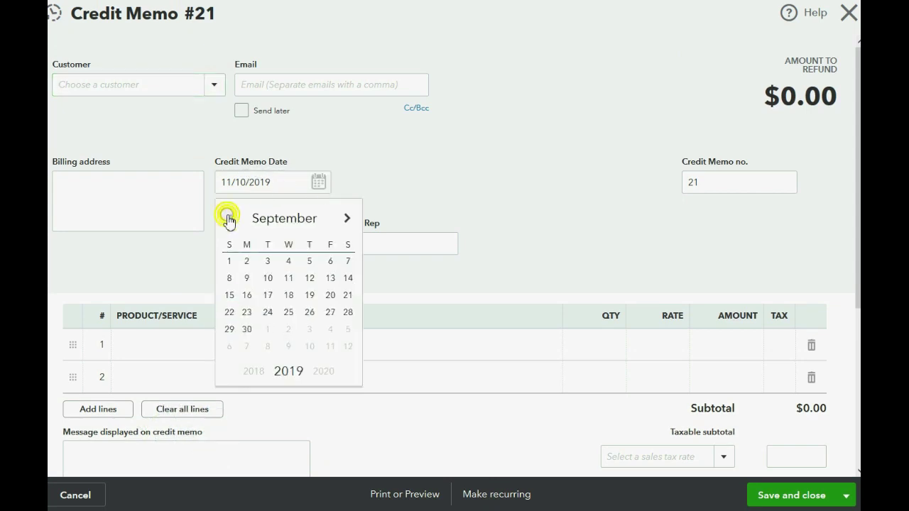
left_click(230, 219)
left_click(229, 219)
left_click(228, 219)
left_click(228, 218)
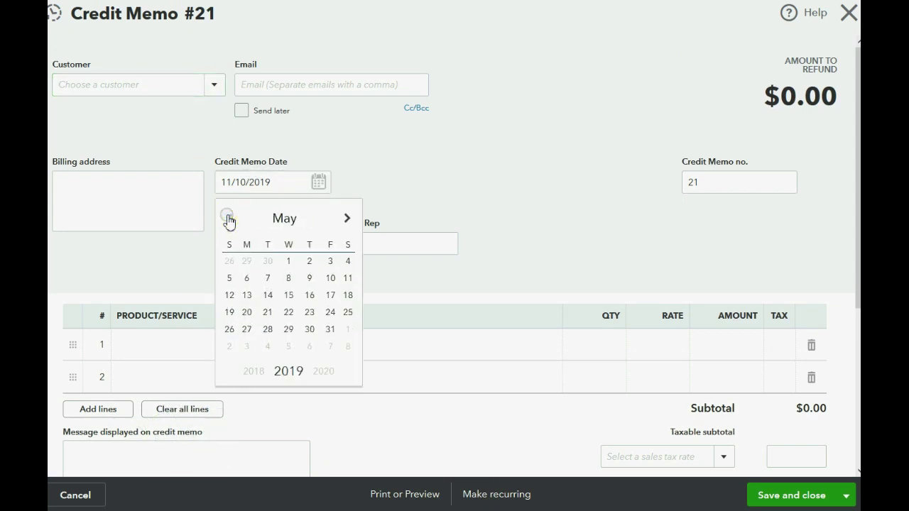
left_click(228, 218)
left_click(228, 218)
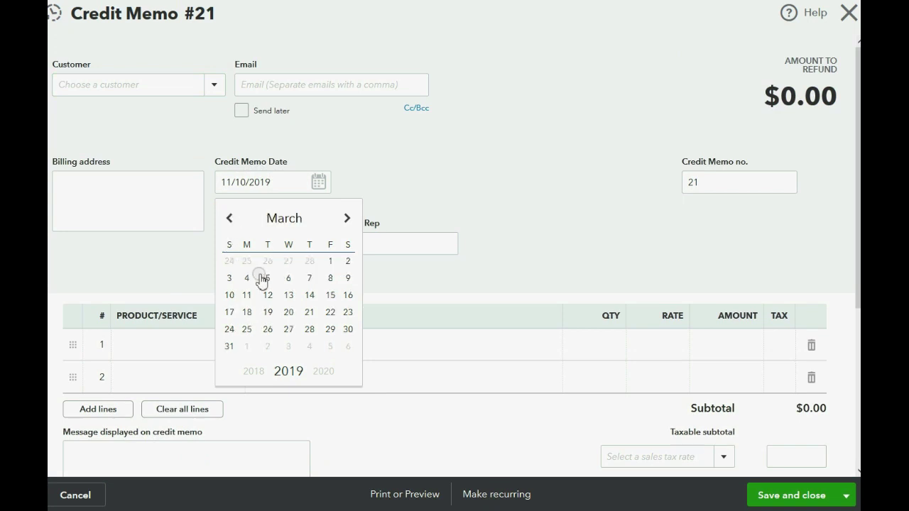
left_click(347, 312)
left_click(287, 181)
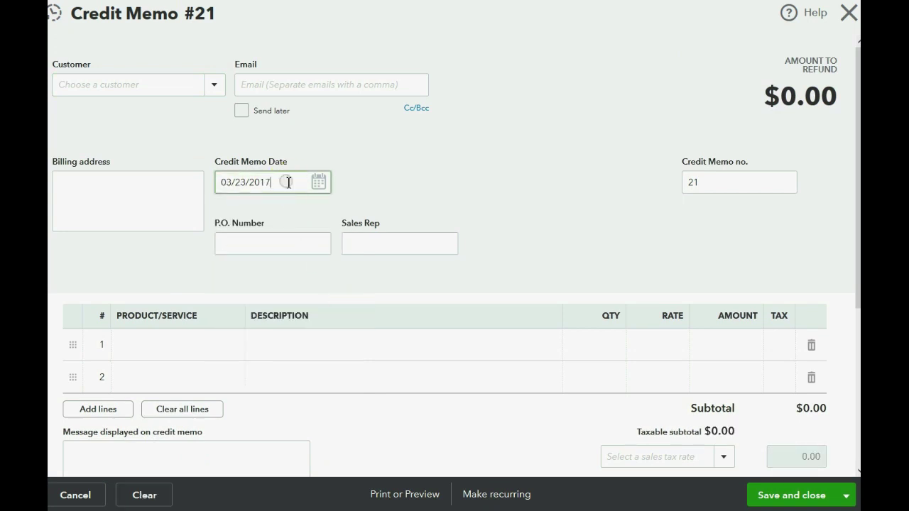
left_click(213, 85)
left_click(140, 160)
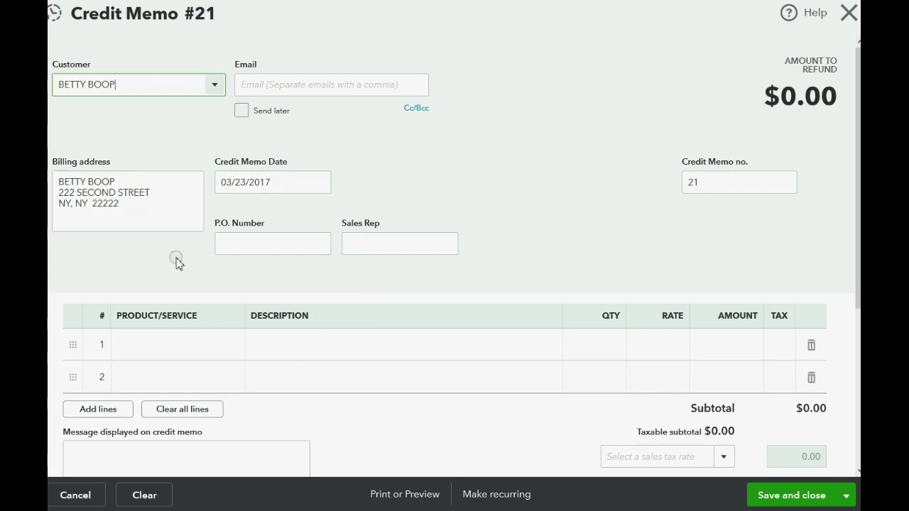
- Add EDITING INCOME with a quantity of 10 to the first credit memo line, and save and close the memo
left_click(169, 344)
left_click(229, 350)
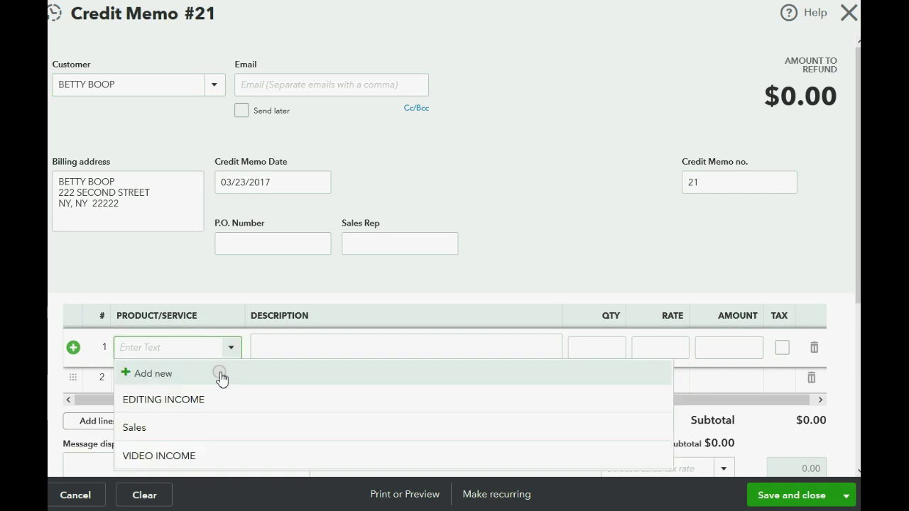
left_click(216, 403)
left_click(610, 341)
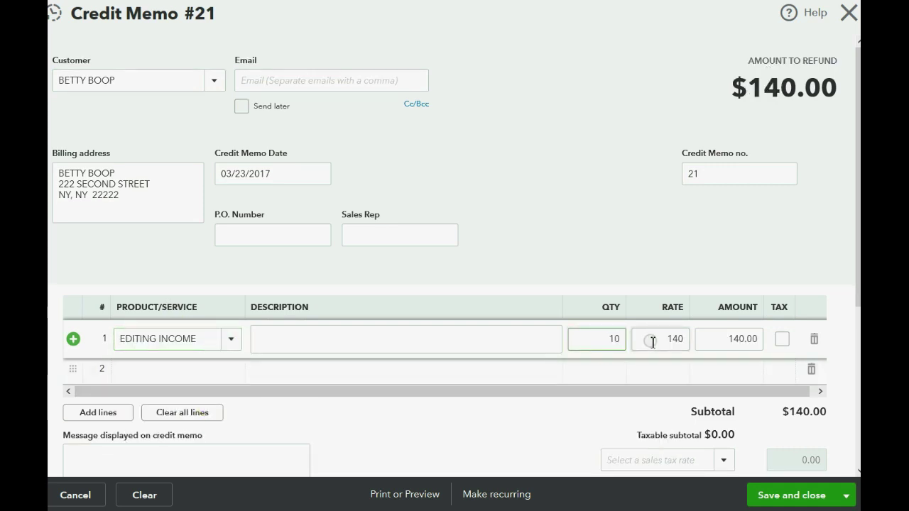
type("10")
left_click(652, 341)
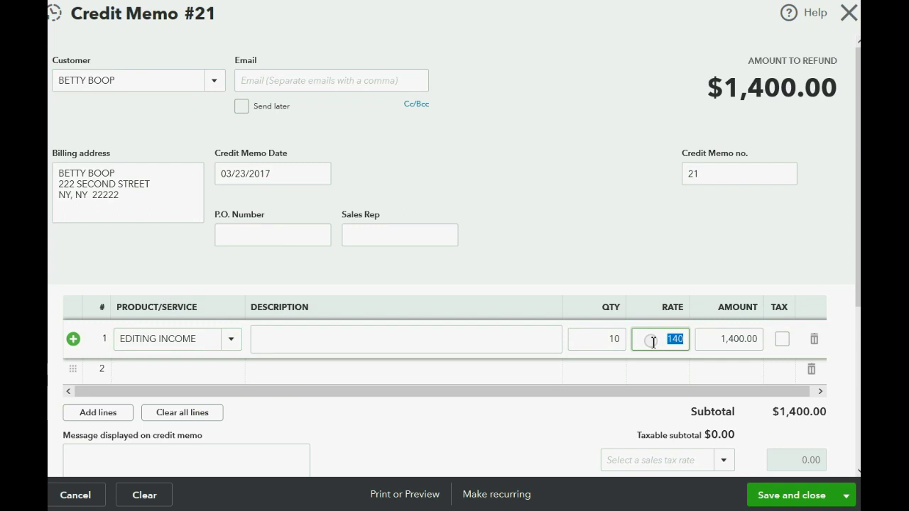
left_click(806, 500)
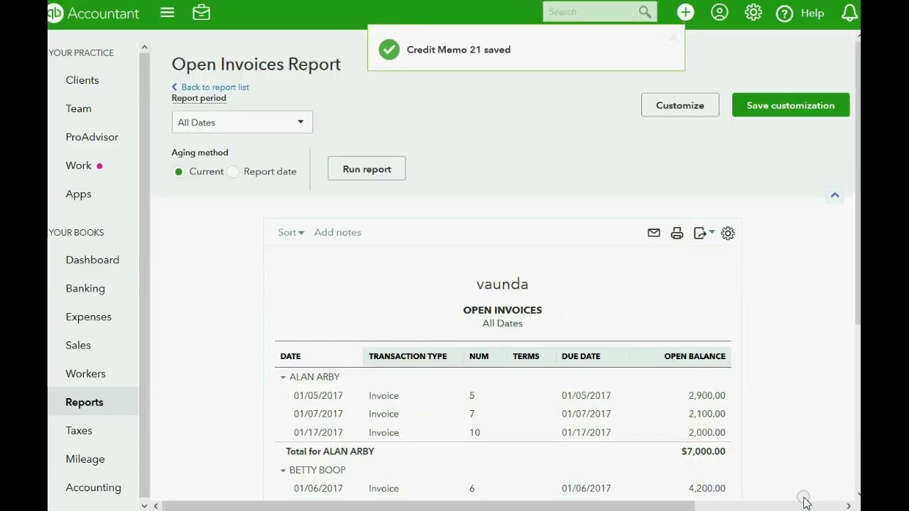
- Open the custom report Trial Balance - all and review the account balances
left_click(87, 402)
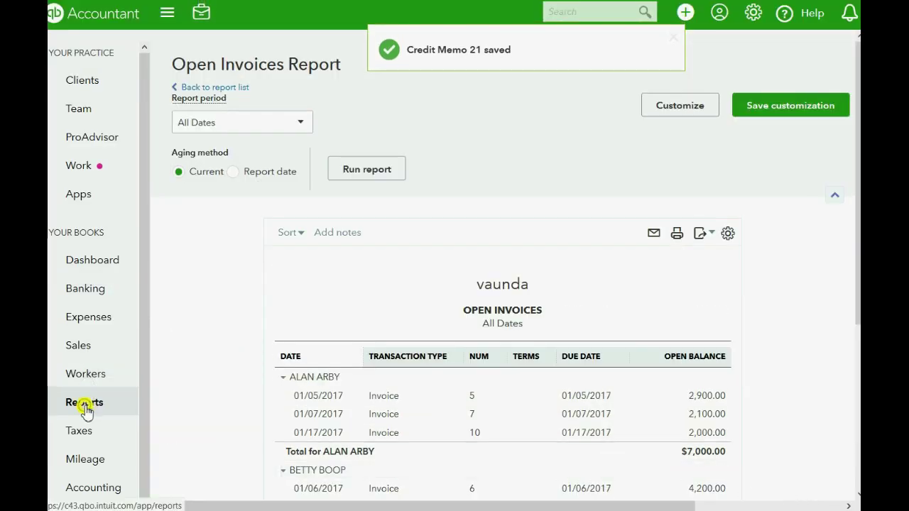
left_click(210, 347)
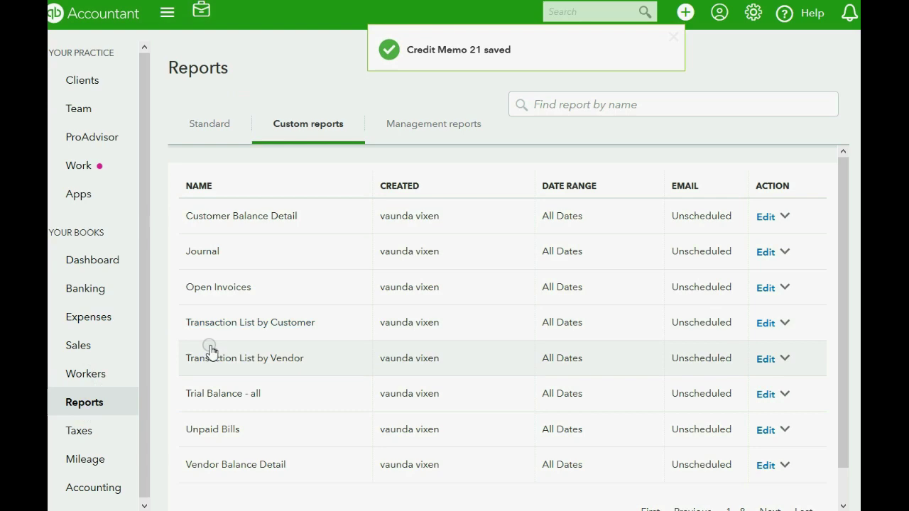
left_click(206, 397)
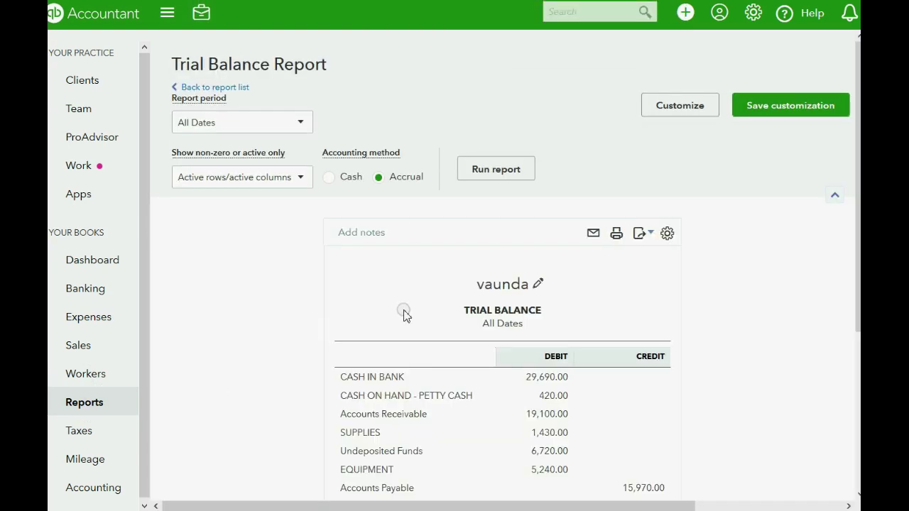
scroll(404, 310, "down", 3)
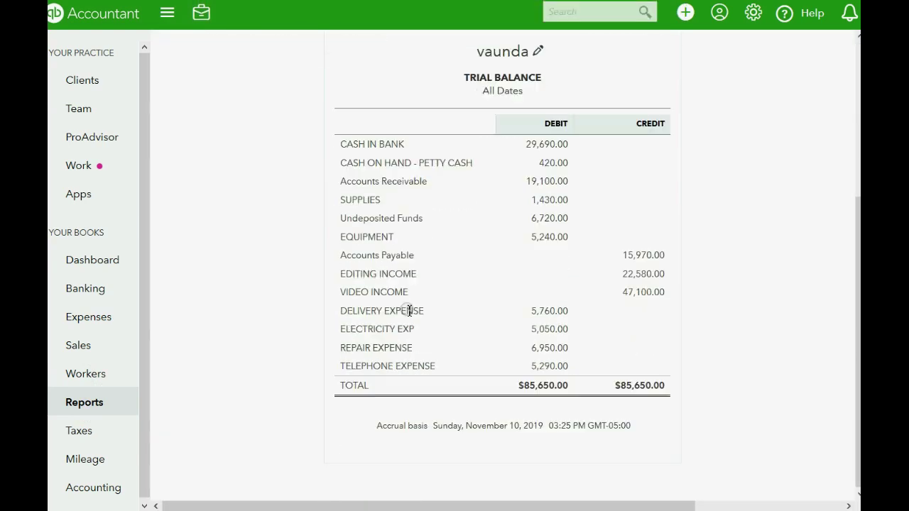
- Open the transactions behind the Accounts Receivable balance and examine the amount and running balance of credit memo 21
left_click(544, 178)
scroll(544, 178, "down", 5)
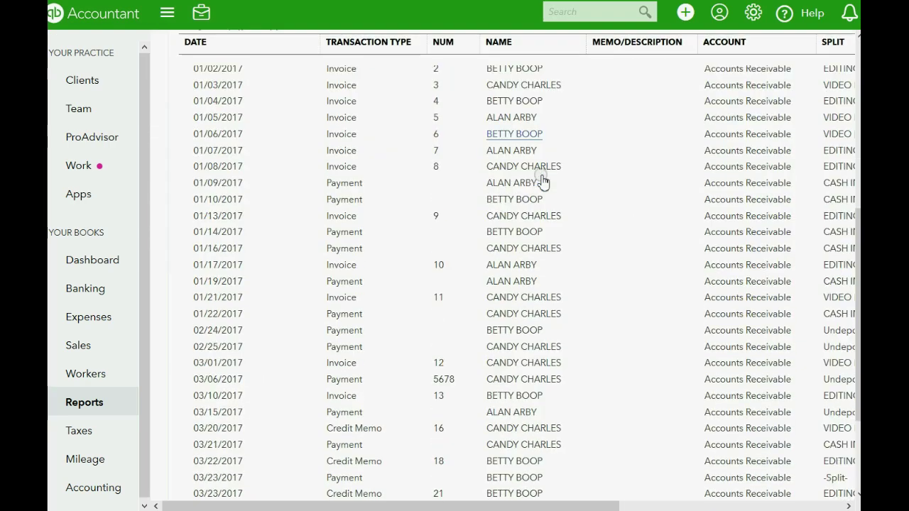
scroll(543, 178, "down", 2)
scroll(543, 178, "up", 2)
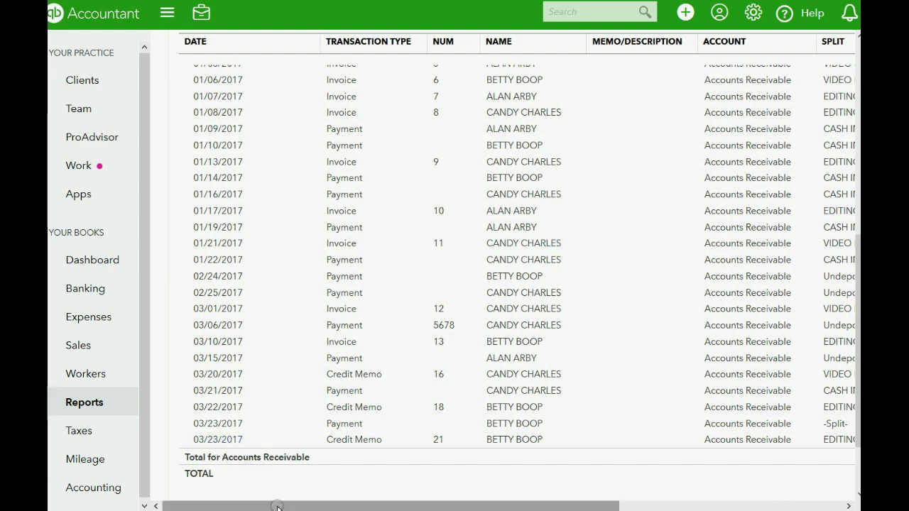
left_click_drag(278, 507, 442, 507)
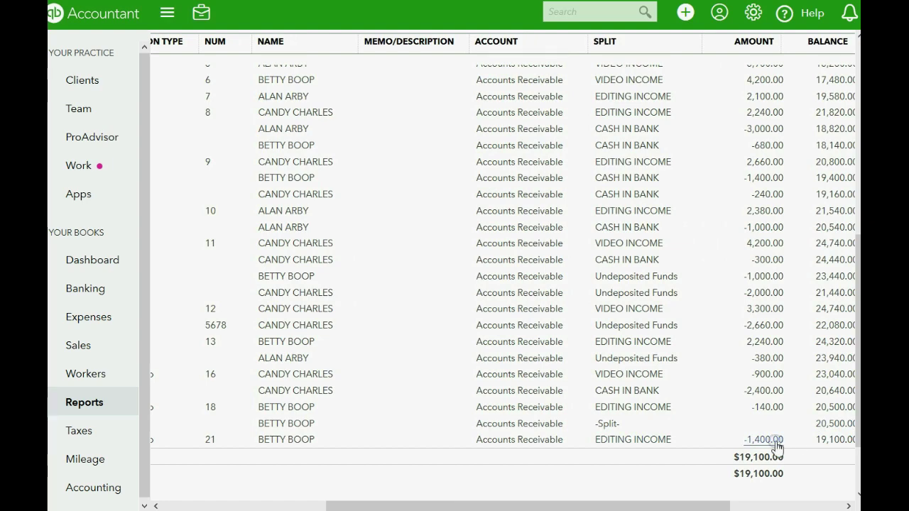
scroll(770, 455, "right", 2)
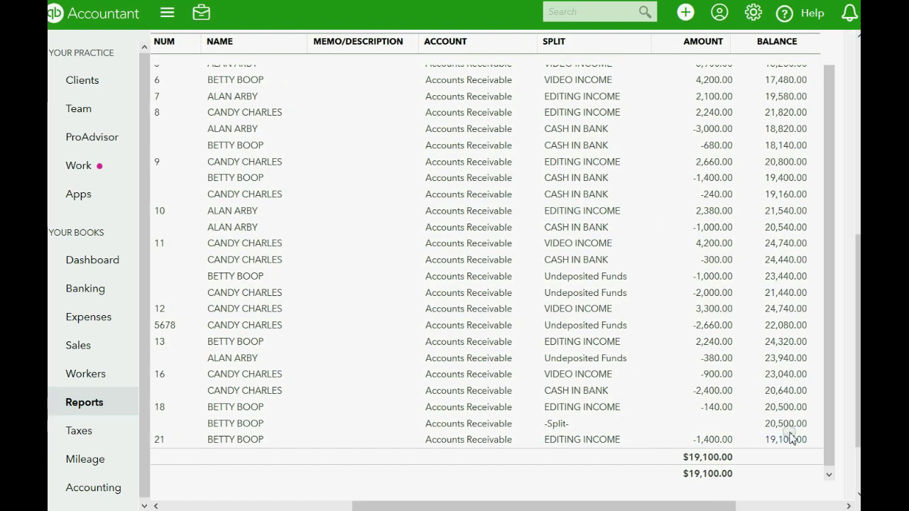
left_click_drag(731, 502, 524, 508)
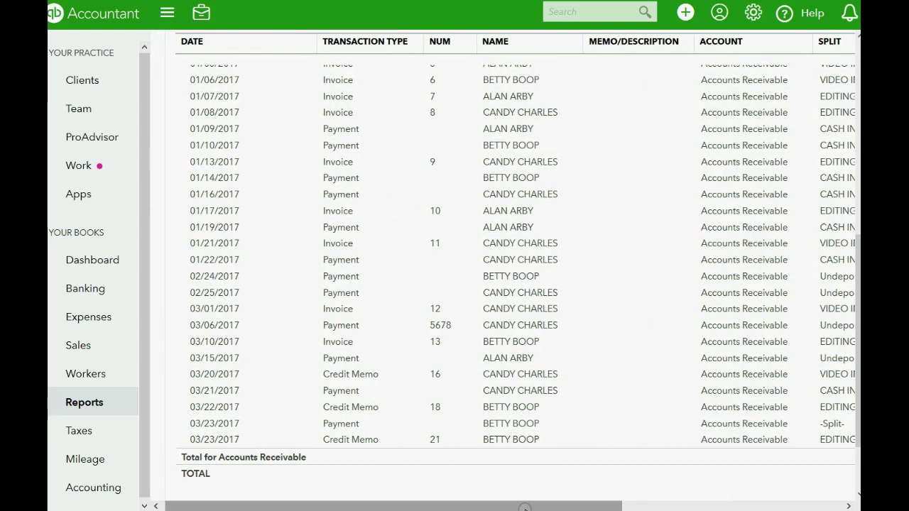
scroll(588, 463, "up", 6)
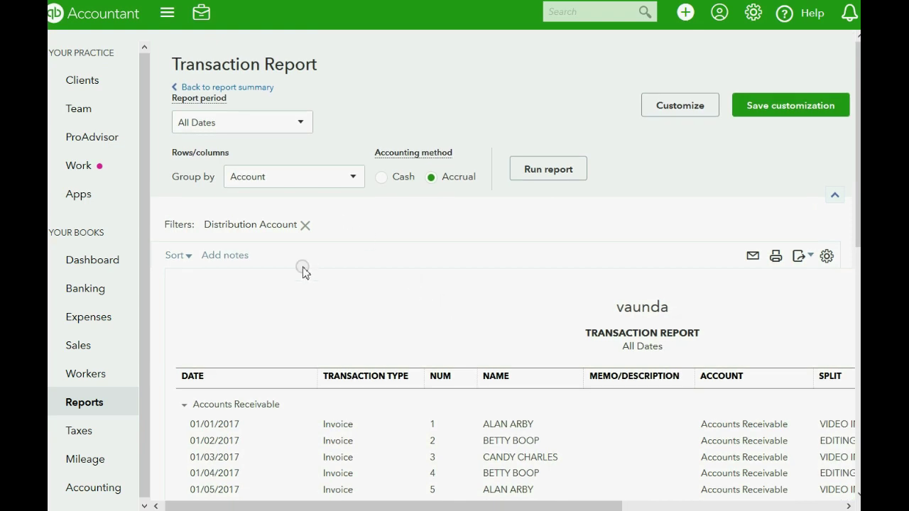
- Reopen the Trial Balance - all report and examine credit memo 21's amount in the EDITING INCOME transactions
left_click(90, 406)
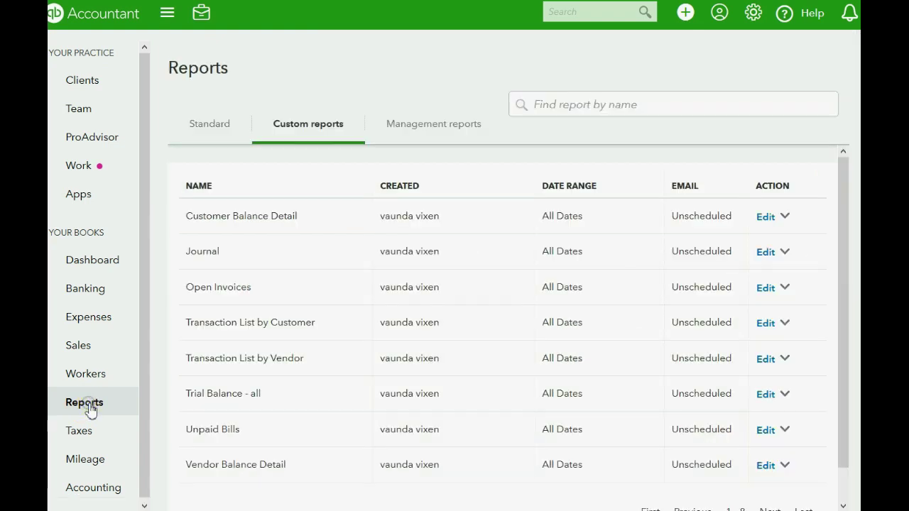
left_click(202, 398)
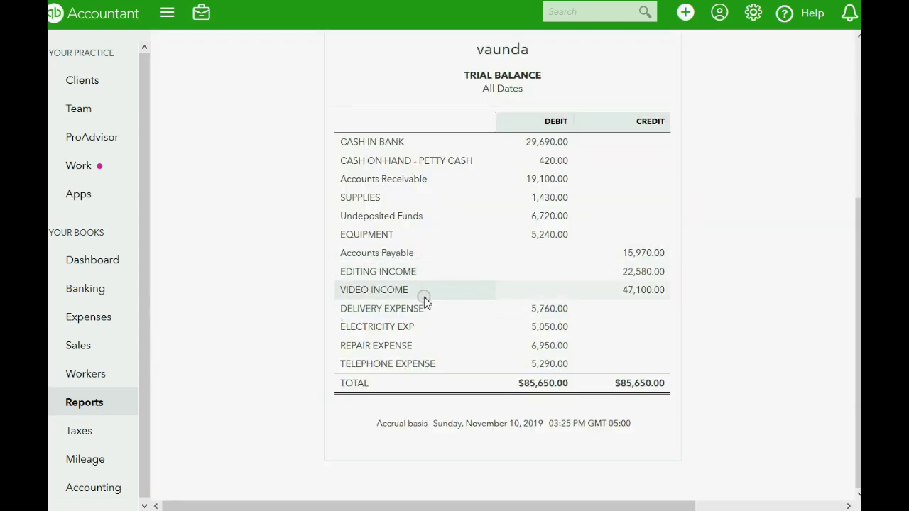
left_click(645, 274)
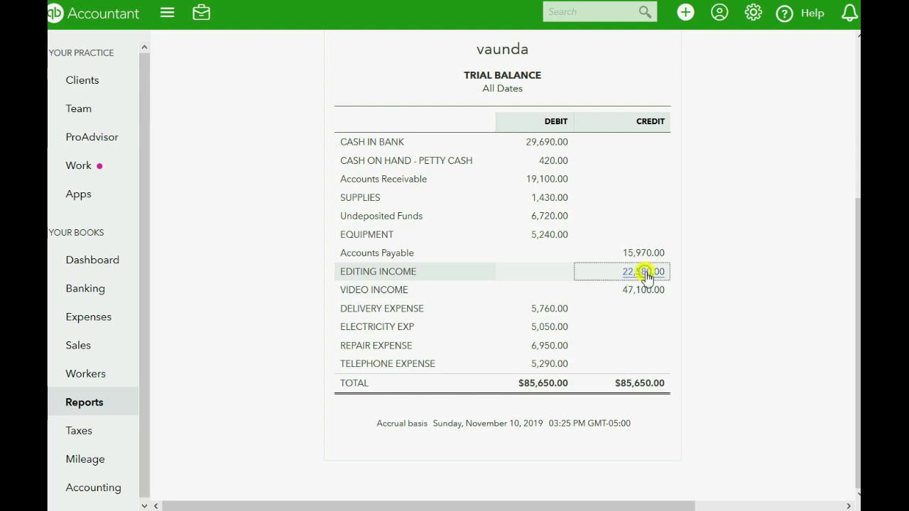
scroll(645, 274, "down", 2)
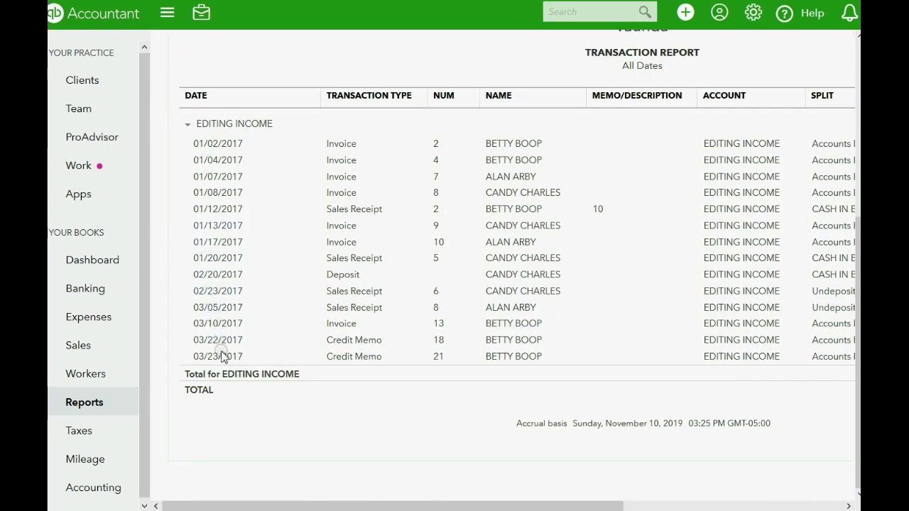
left_click_drag(449, 507, 618, 487)
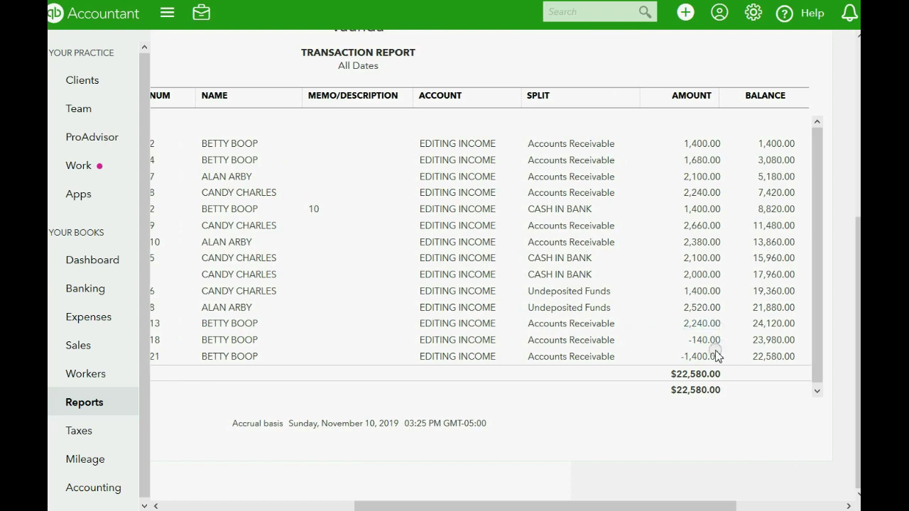
- Open the custom Open Invoices report and examine the entry for credit memo 21 under its customer
left_click(89, 403)
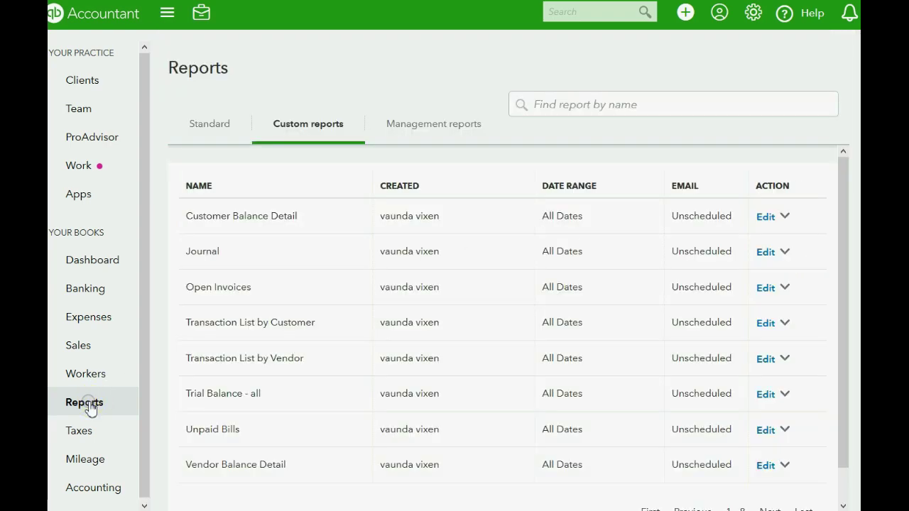
left_click(215, 291)
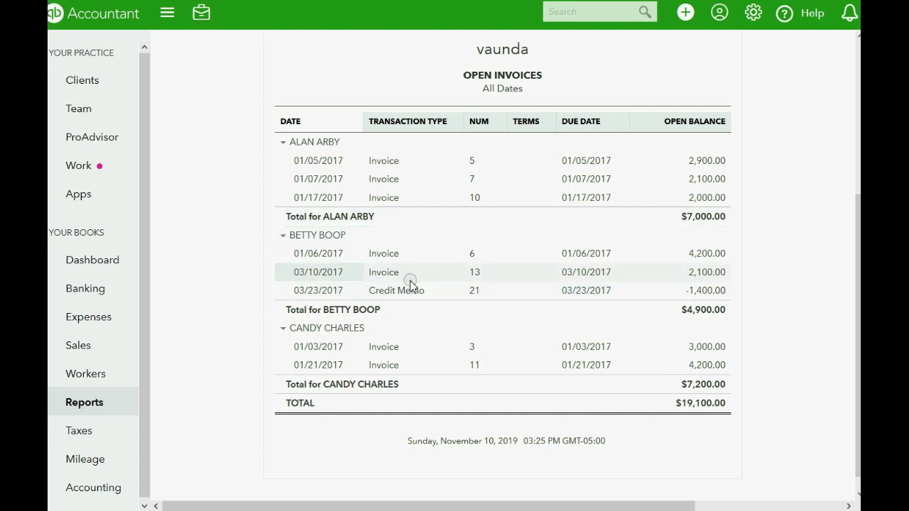
left_click(407, 293)
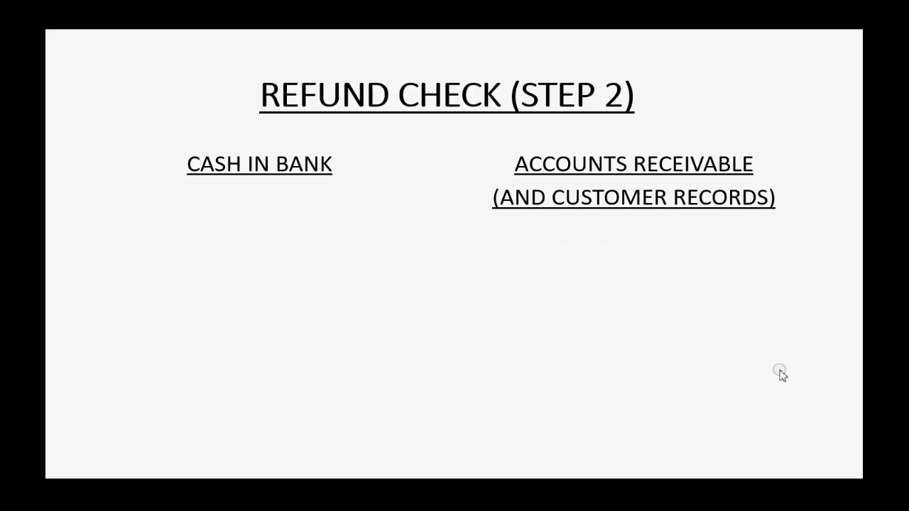
left_click(781, 374)
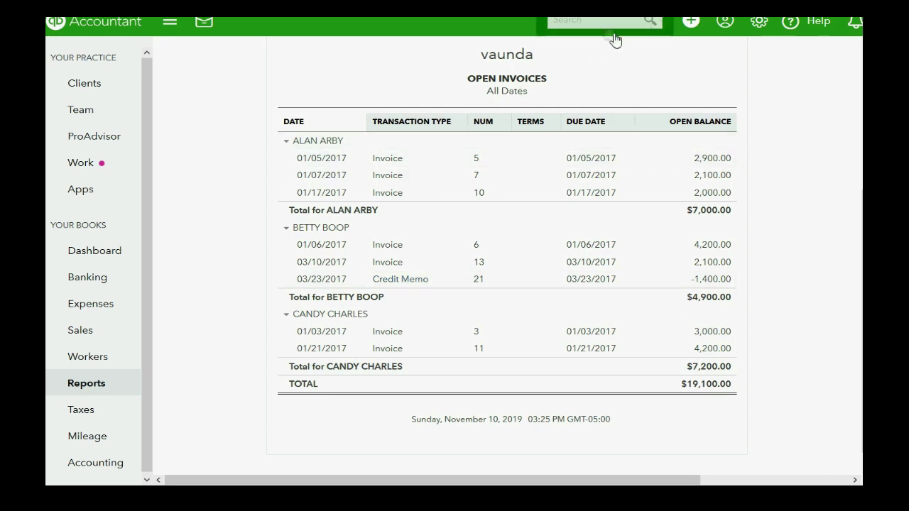
- Start a new check payable to the customer of credit memo 21, with CASH IN BANK as the bank account
left_click(690, 22)
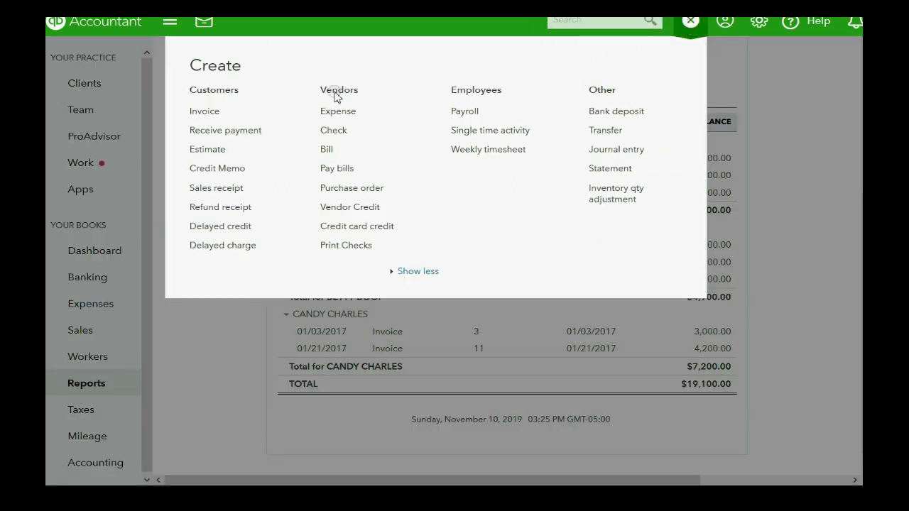
left_click(338, 135)
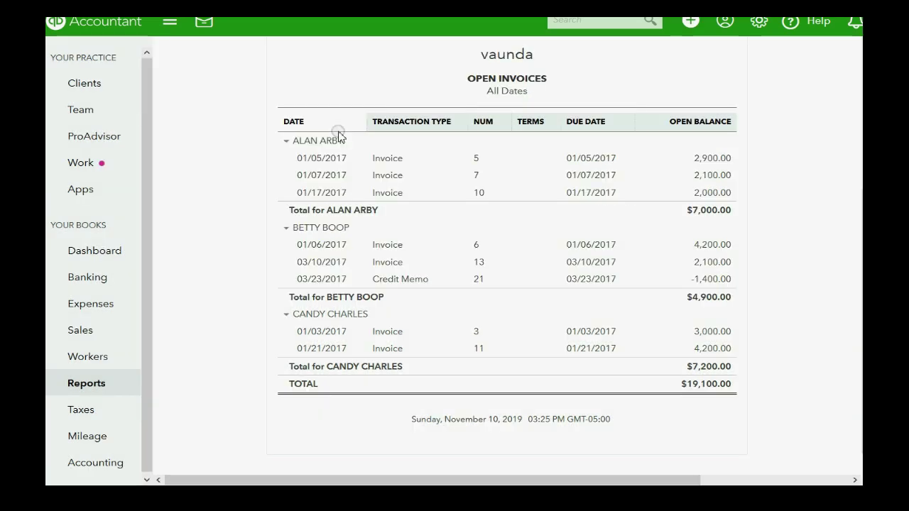
left_click(217, 82)
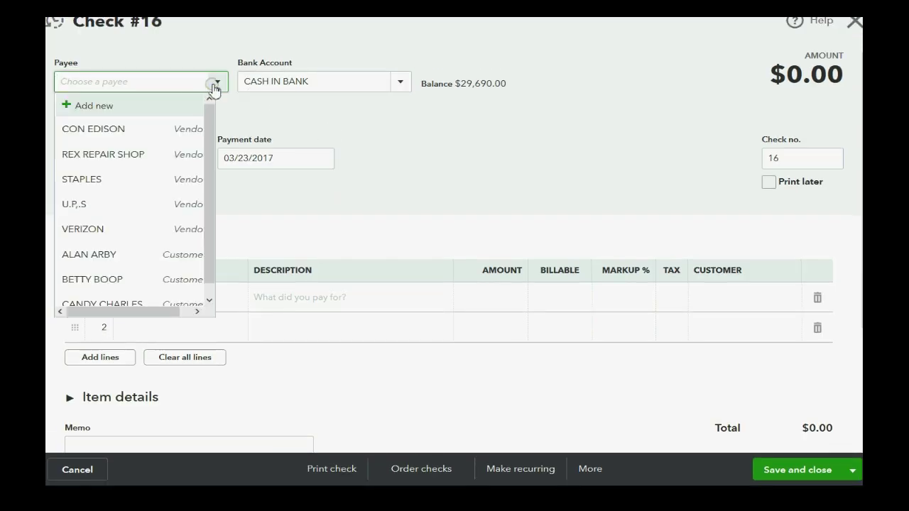
left_click(86, 267)
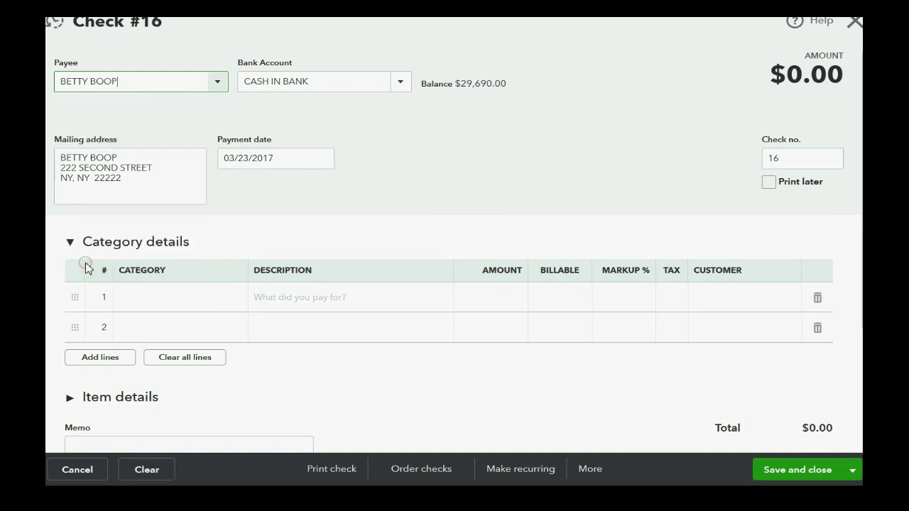
left_click(407, 84)
left_click(407, 86)
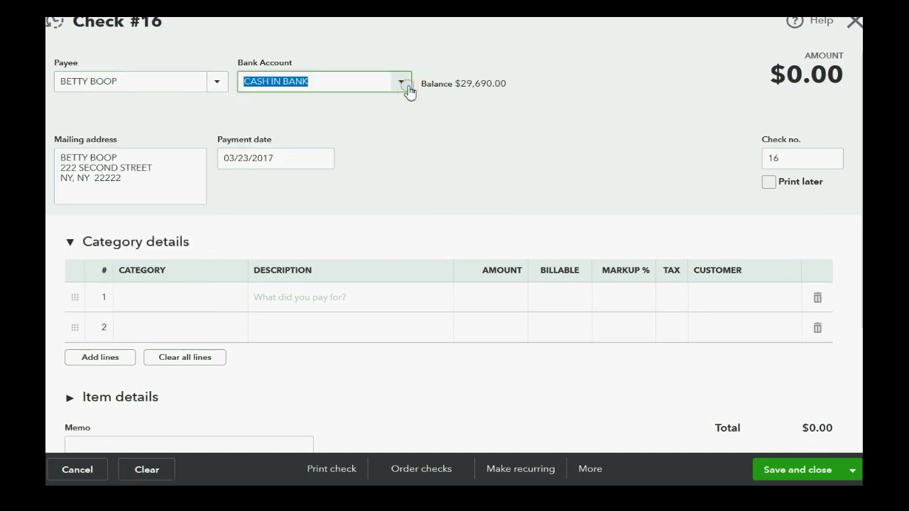
- Keep the check's payment date at 03/23/2017 and assign the first category line to Accounts Receivable
left_click(321, 157)
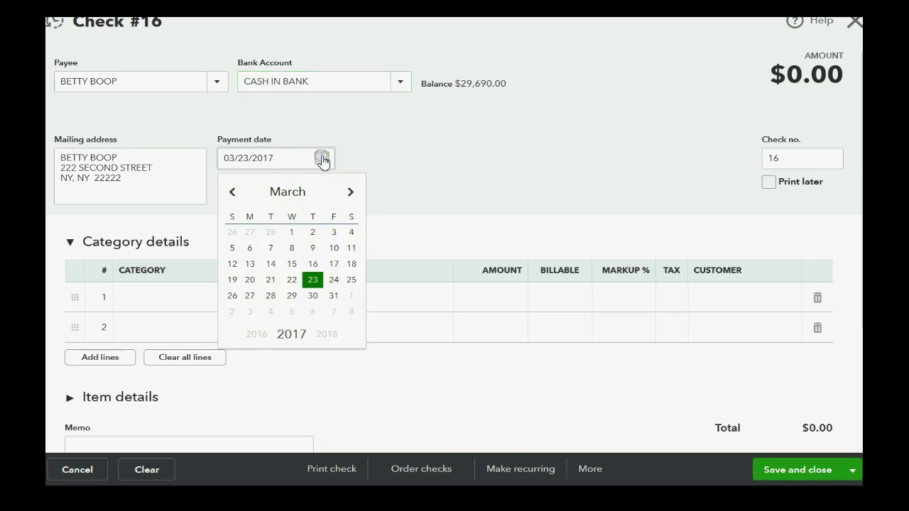
left_click(322, 159)
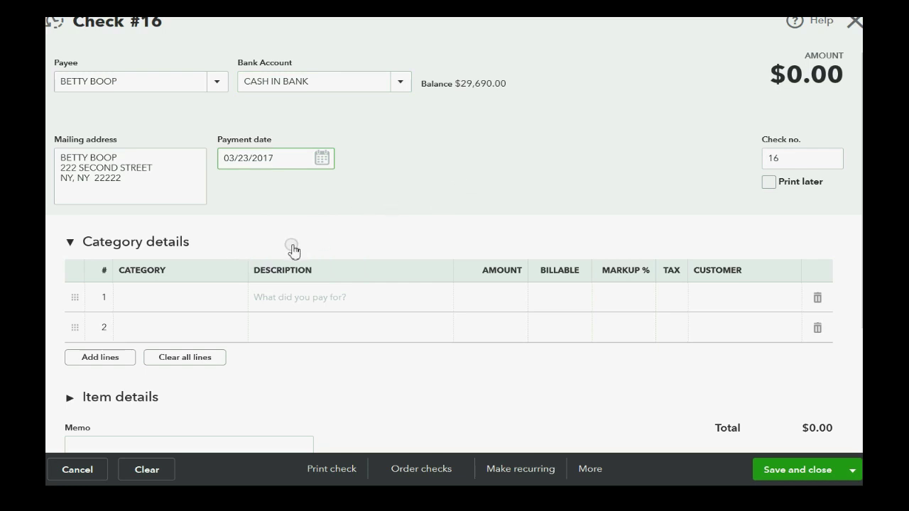
left_click(207, 304)
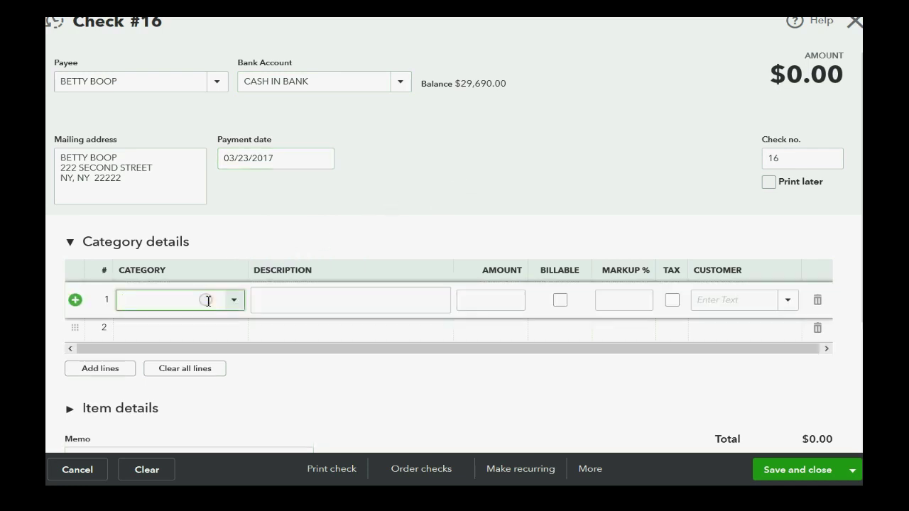
left_click(233, 302)
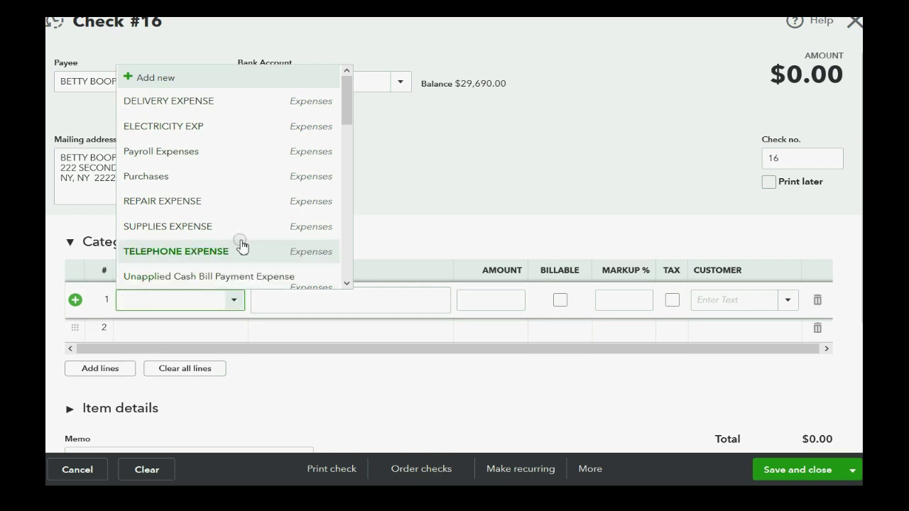
scroll(259, 213, "down", 5)
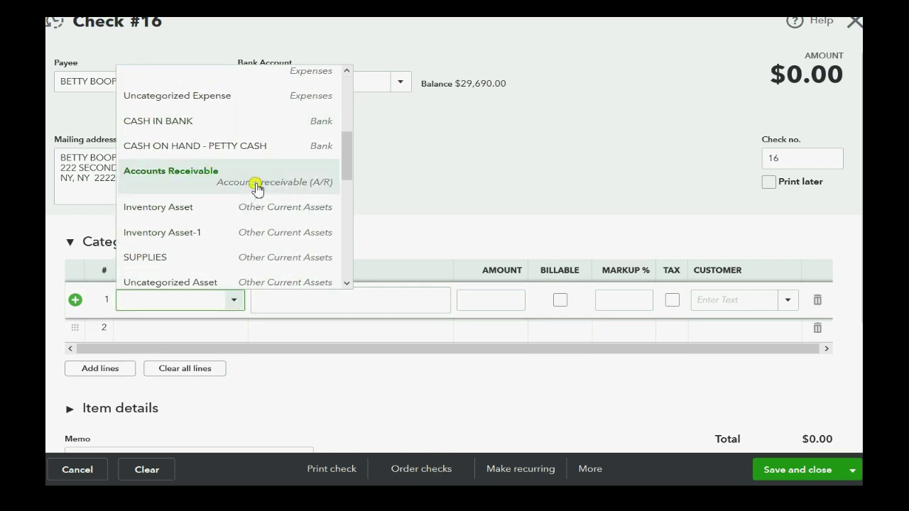
left_click(257, 186)
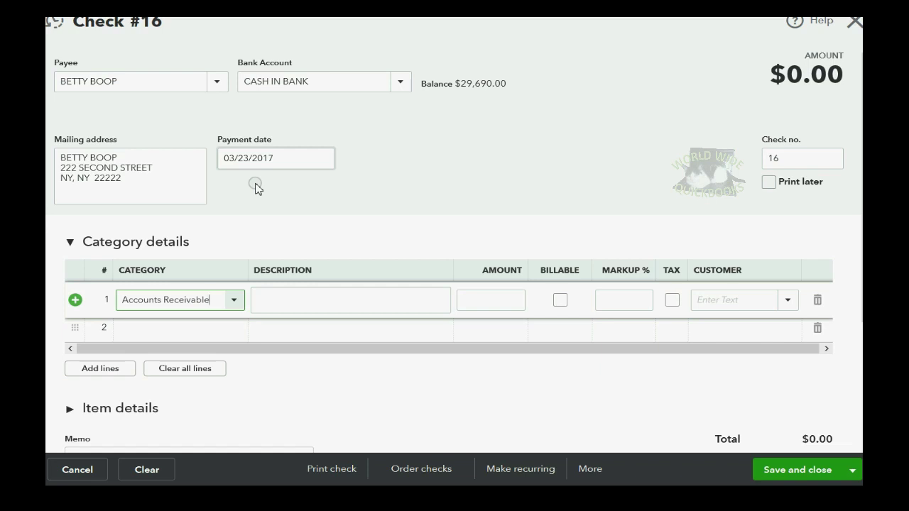
- Set the customer on the Accounts Receivable line to the same customer as the check's payee
left_click(788, 300)
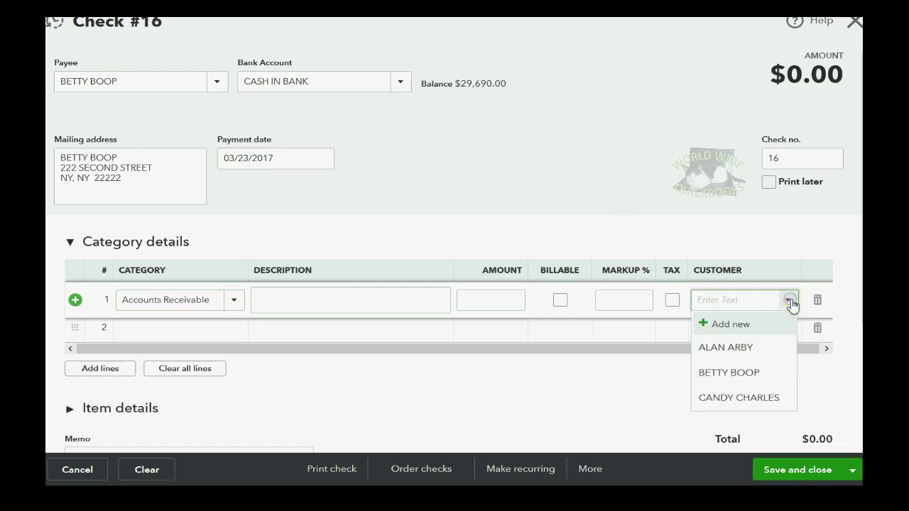
left_click(755, 371)
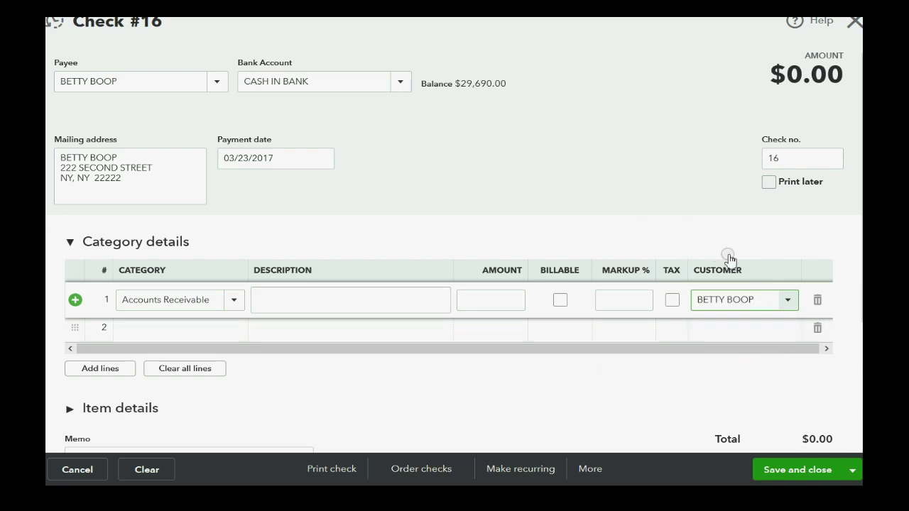
left_click(218, 83)
left_click(218, 83)
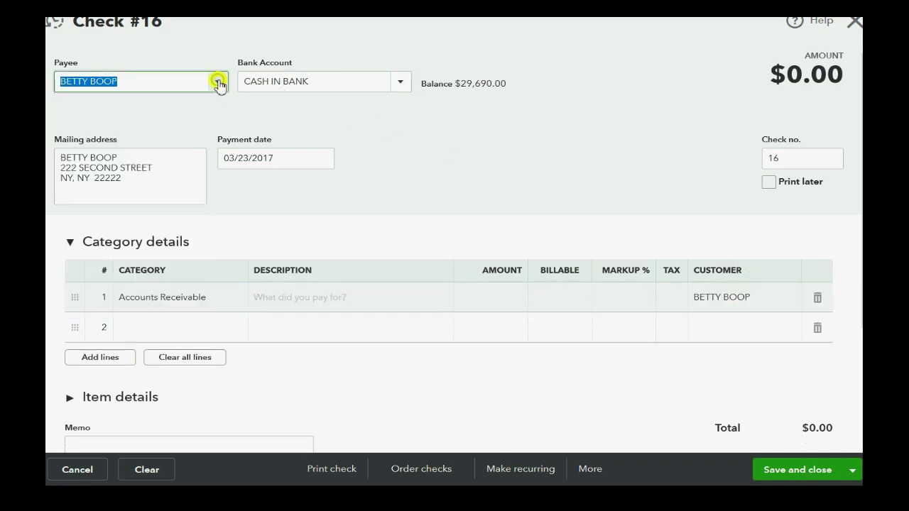
left_click(781, 304)
left_click(788, 302)
left_click(788, 303)
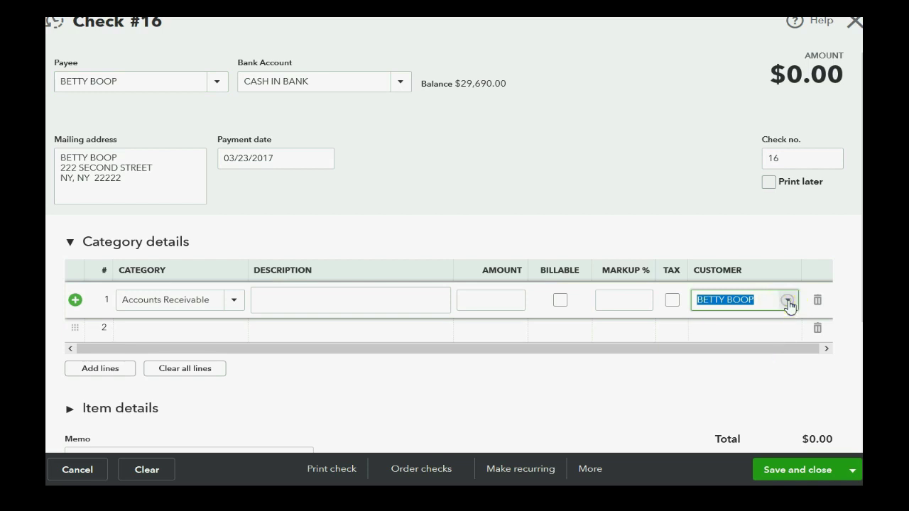
- Enter 1400 as the Accounts Receivable line's amount, then save and close the refund check
left_click(503, 302)
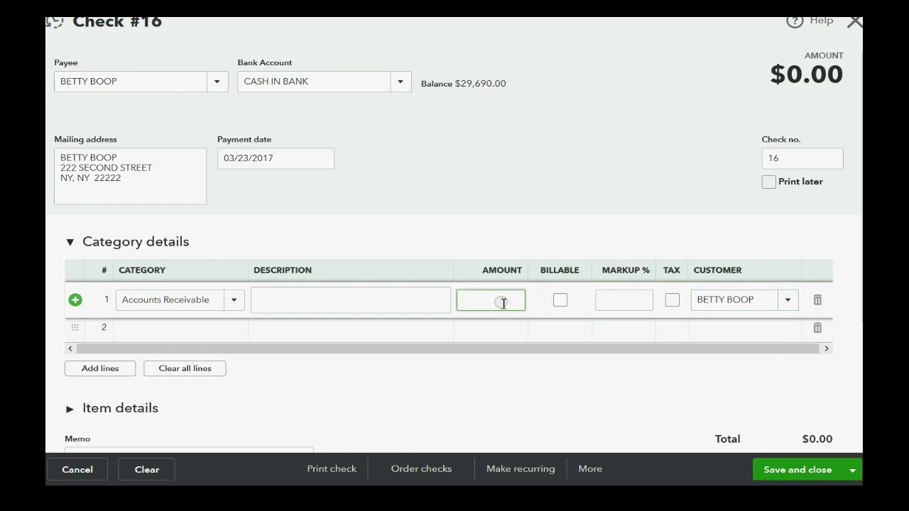
type("1400")
key("Tab")
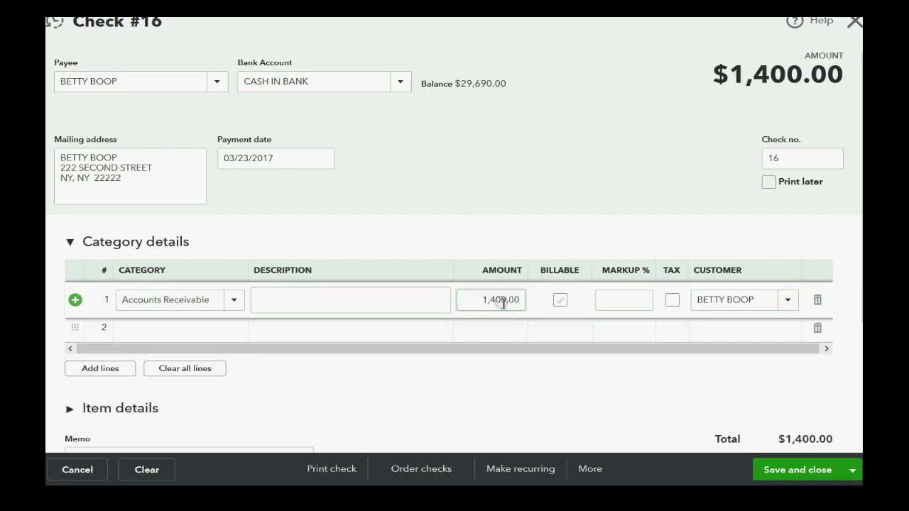
left_click(792, 472)
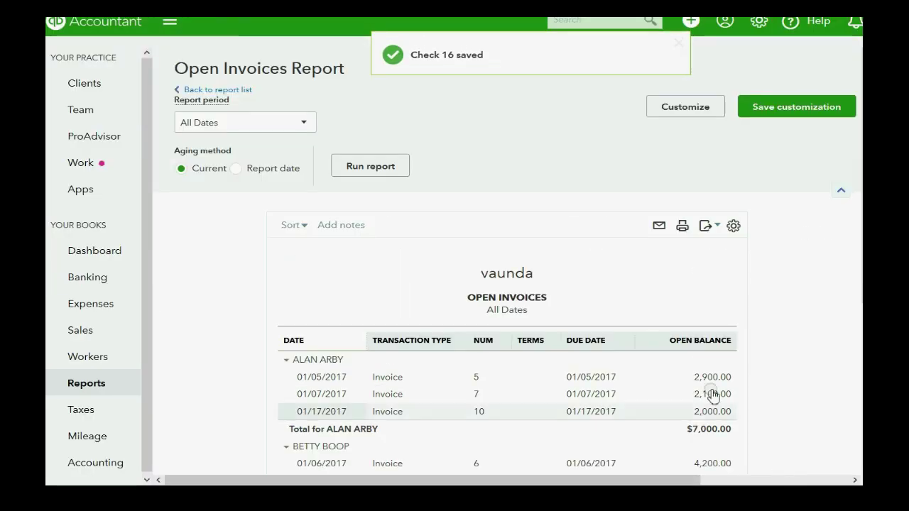
- Examine the entries for check 16 and credit memo 21 in the Open Invoices report
scroll(713, 397, "down", 5)
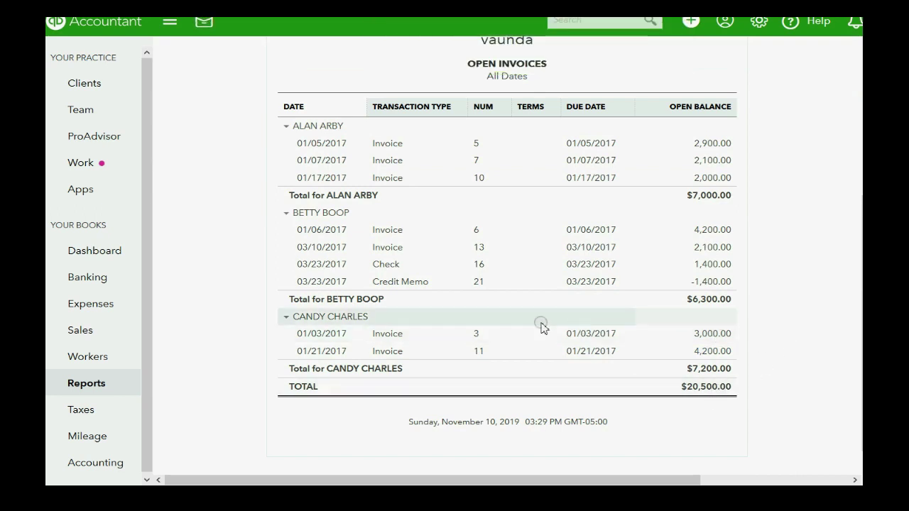
left_click(396, 269)
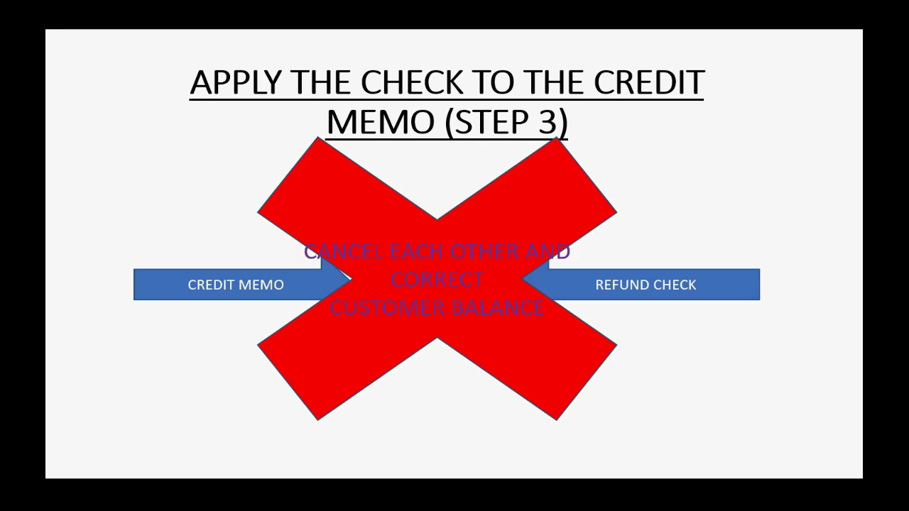
left_click(808, 212)
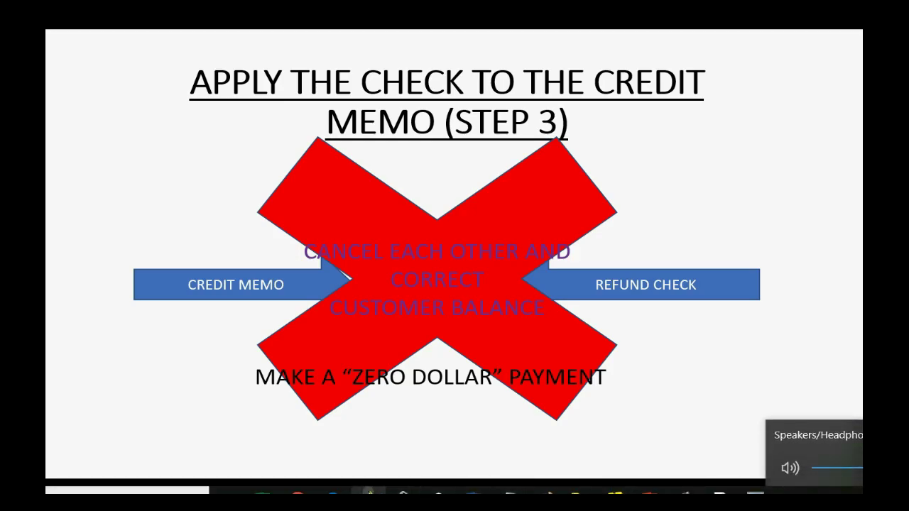
left_click(368, 490)
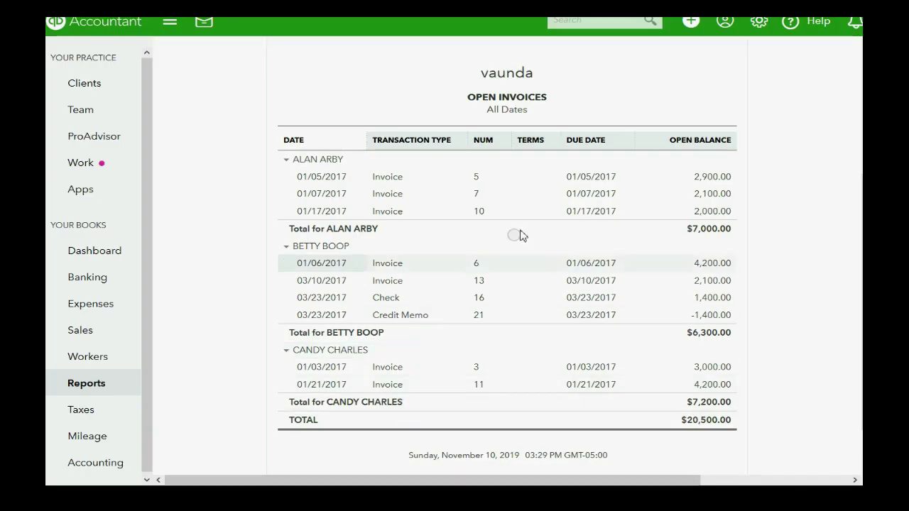
- Start a Receive Payment transaction for the customer who was issued refund check 16
left_click(691, 23)
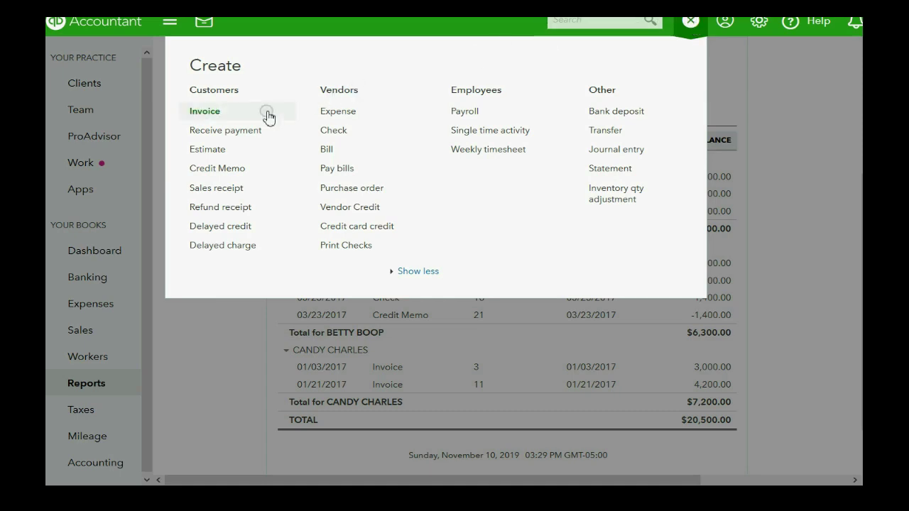
left_click(245, 131)
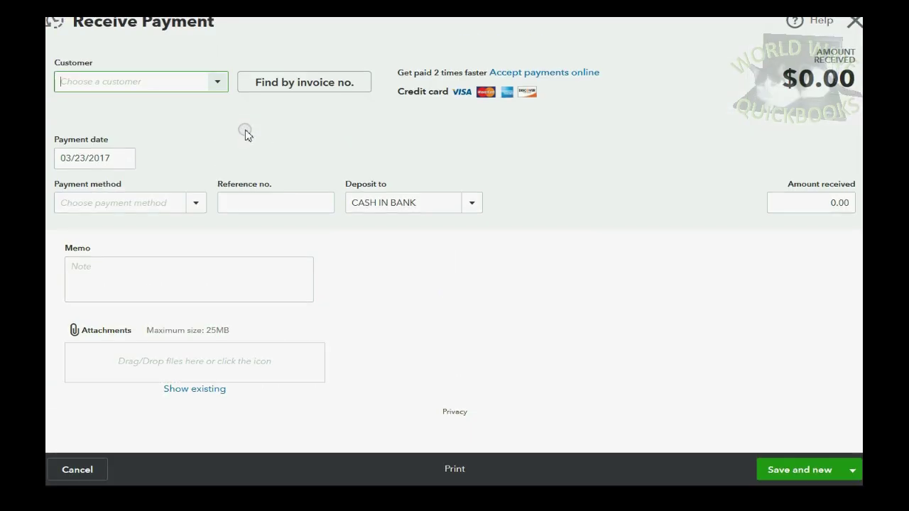
left_click(217, 83)
left_click(91, 156)
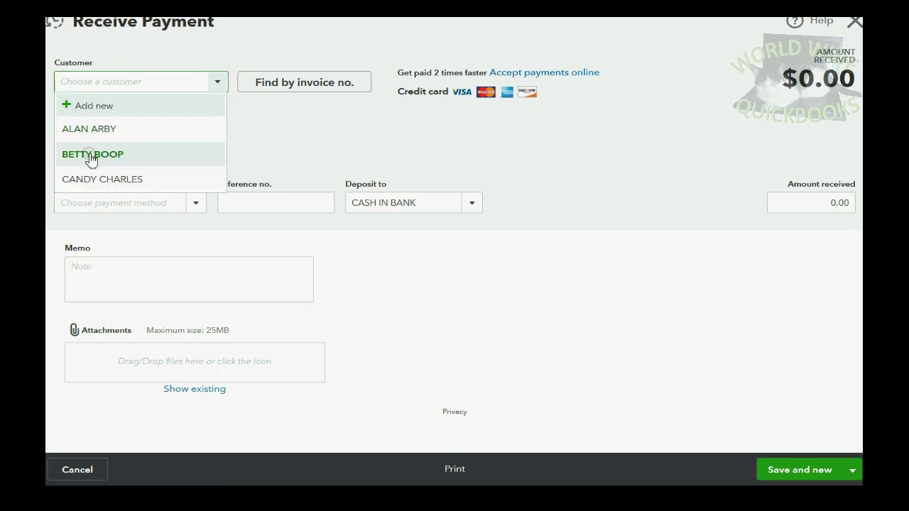
left_click(91, 156)
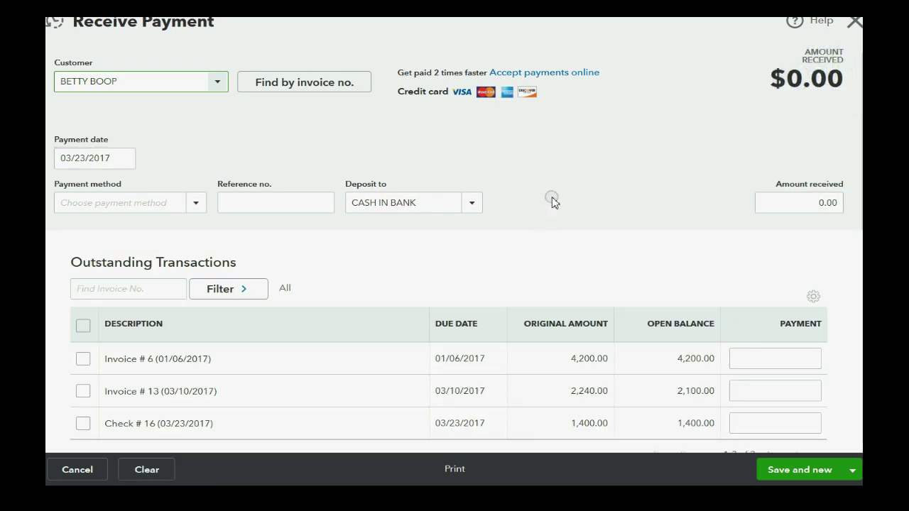
- Select outstanding check 16 and credit memo 21 so the 1,400.00 credit is applied to the check
scroll(553, 203, "down", 3)
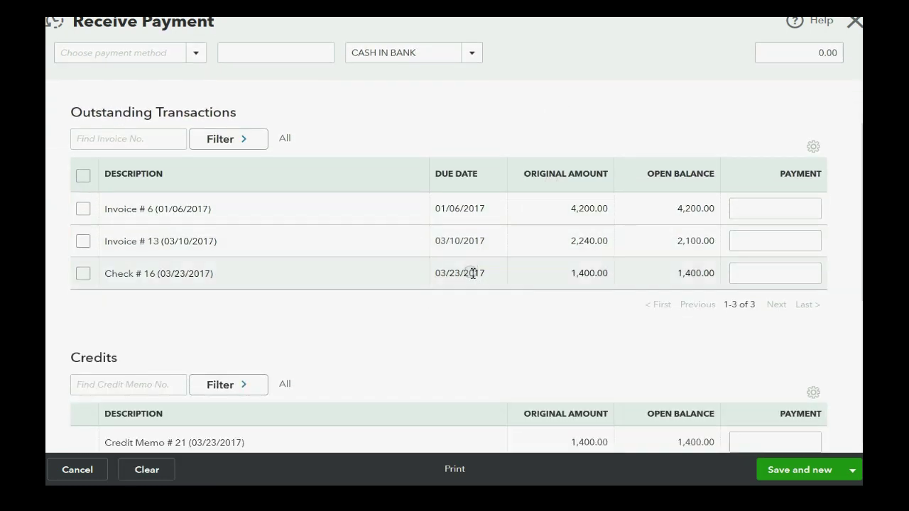
scroll(670, 270, "down", 1)
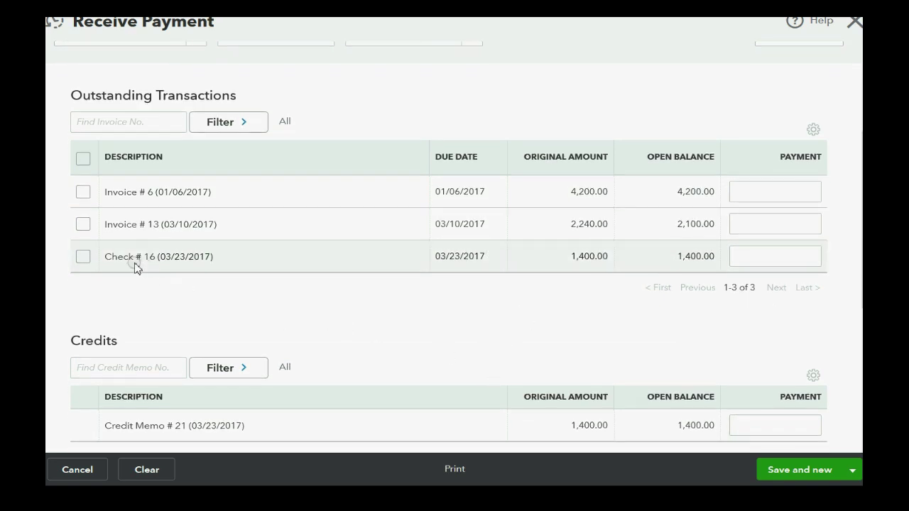
left_click(82, 257)
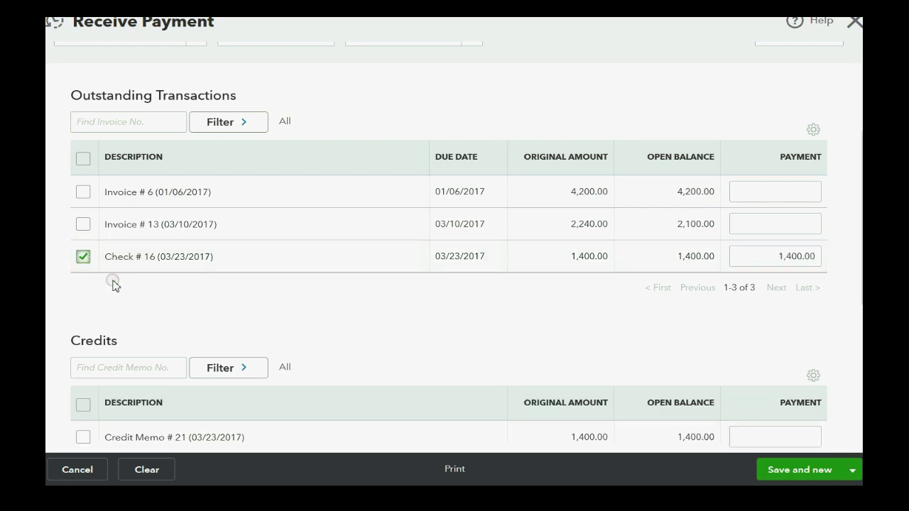
scroll(113, 282, "down", 1)
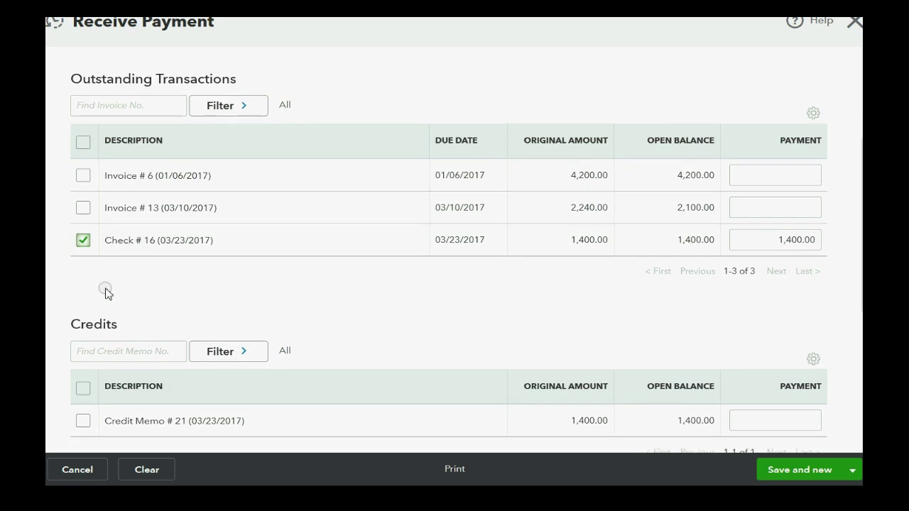
left_click(81, 421)
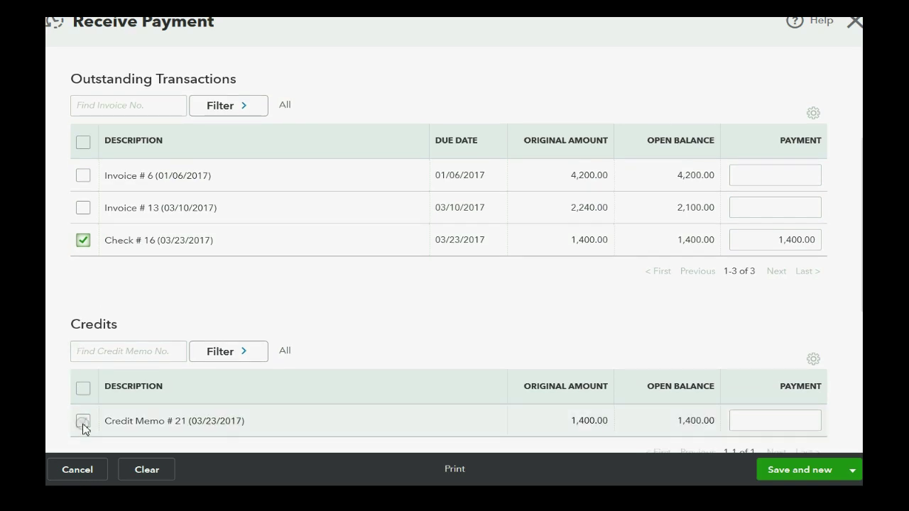
scroll(83, 426, "down", 1)
left_click(186, 355)
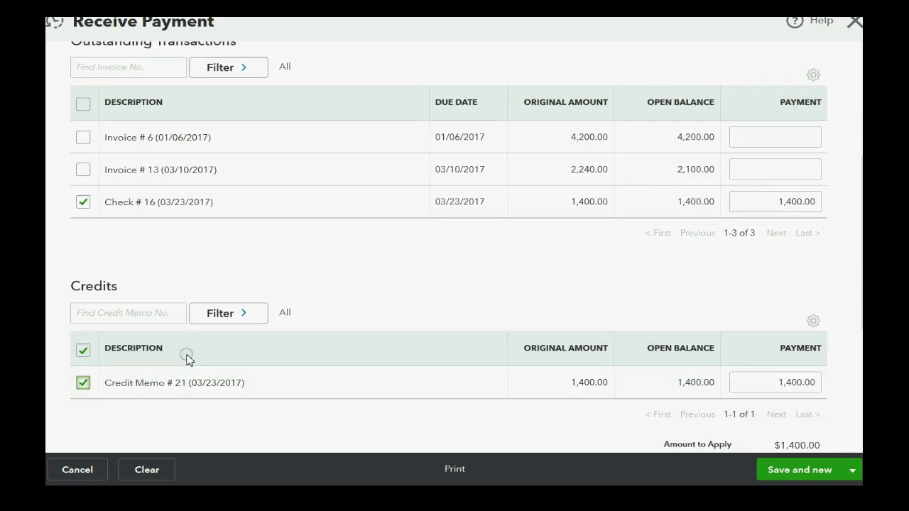
left_click(771, 194)
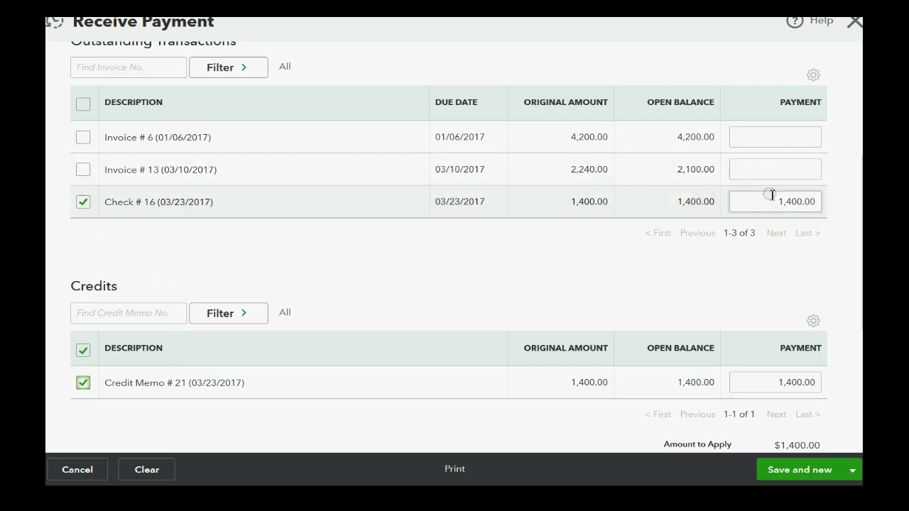
left_click(118, 219)
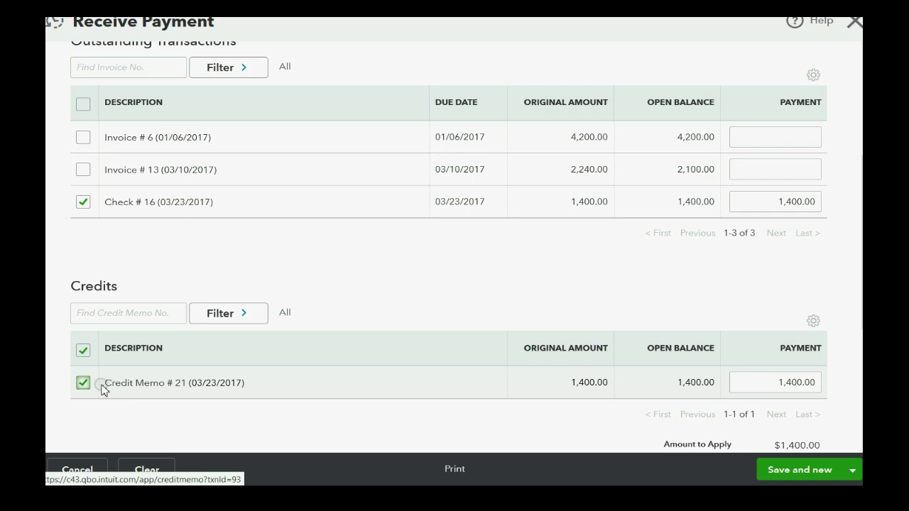
left_click(108, 315)
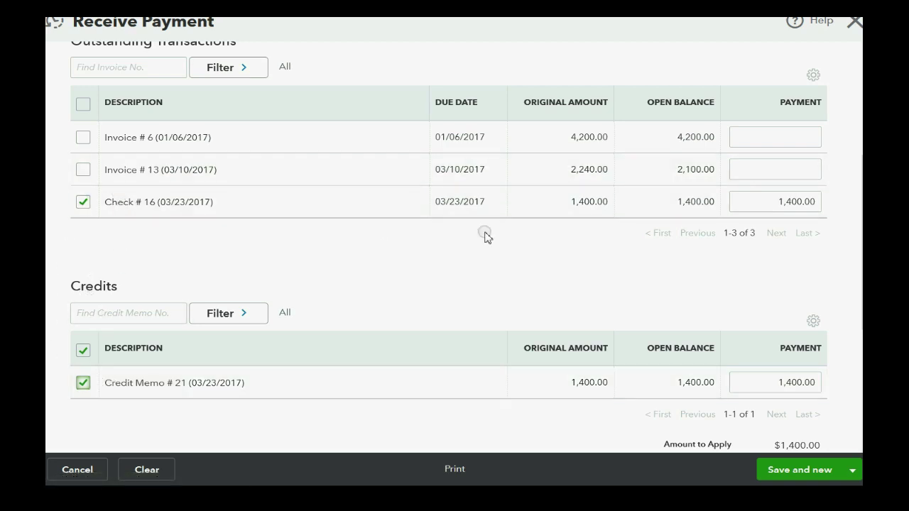
- Review the amount received and save the payment at 0.00
scroll(483, 233, "up", 3)
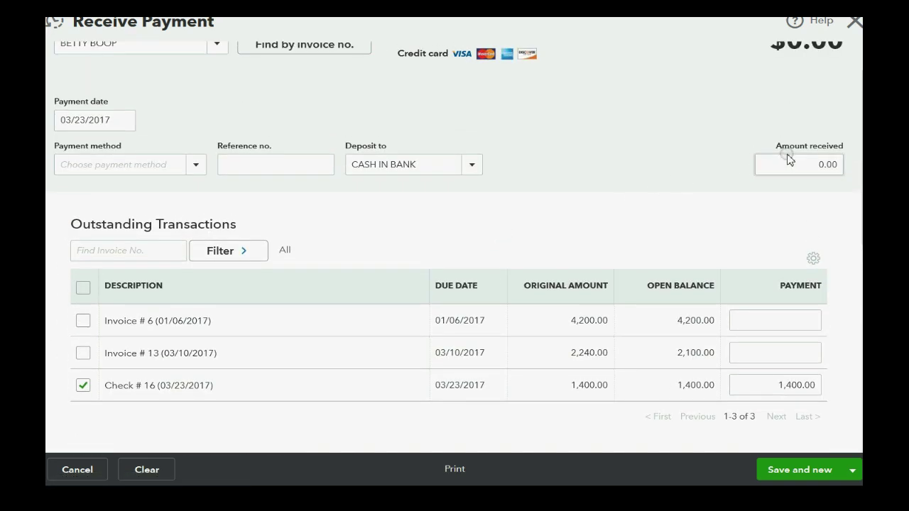
scroll(770, 161, "up", 1)
left_click(780, 201)
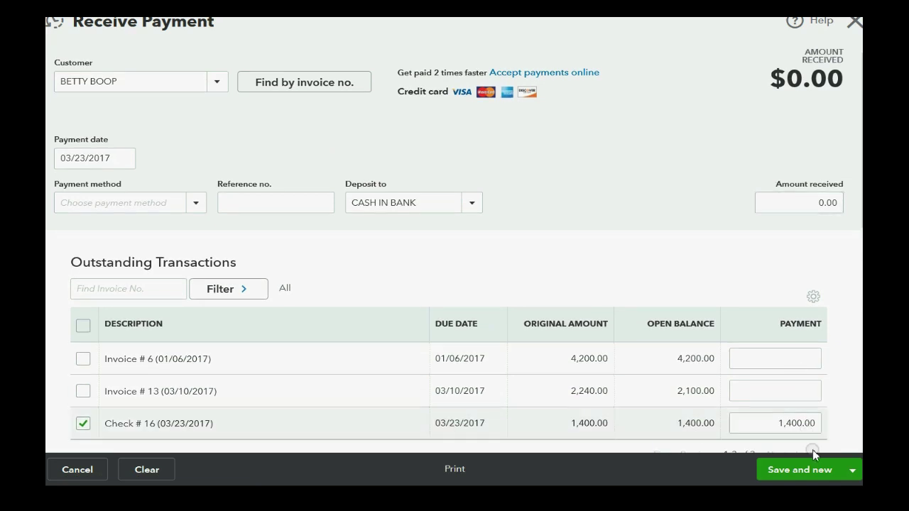
left_click(796, 474)
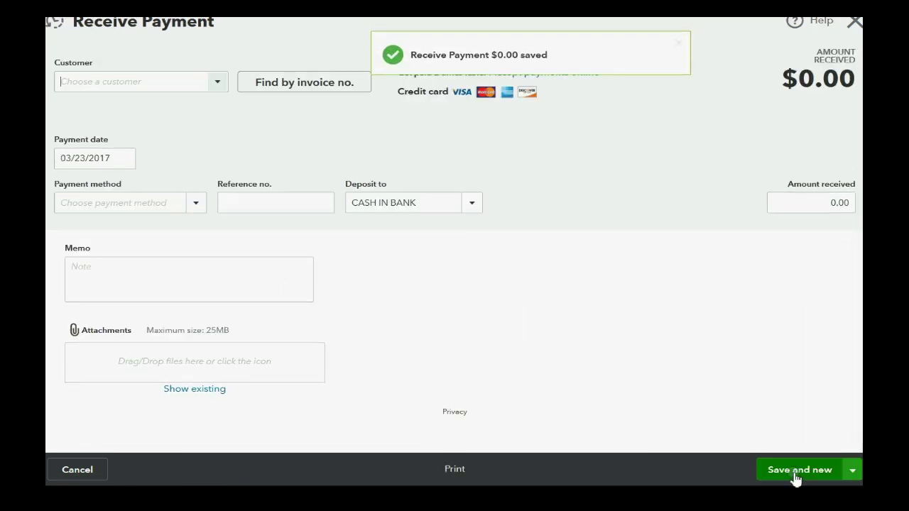
- Close the new payment form and examine the customer's remaining open transactions in the Open Invoices report
left_click(854, 21)
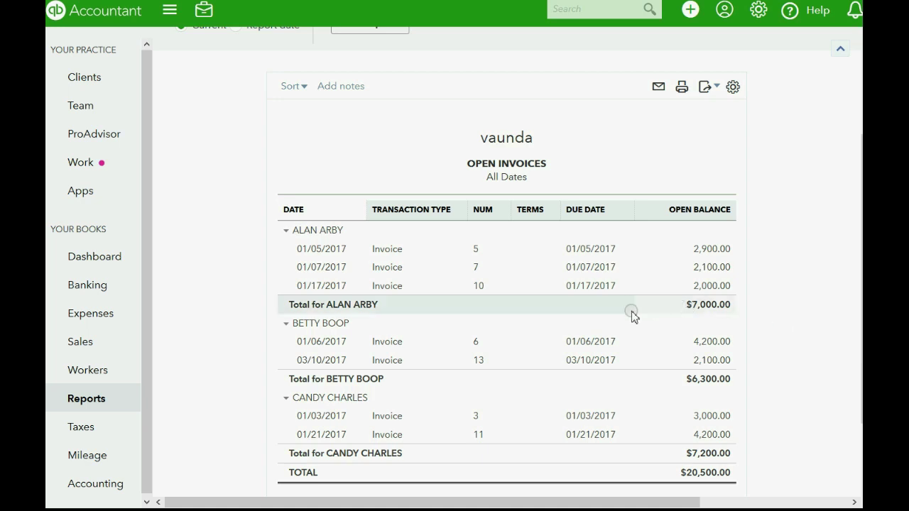
left_click(596, 364)
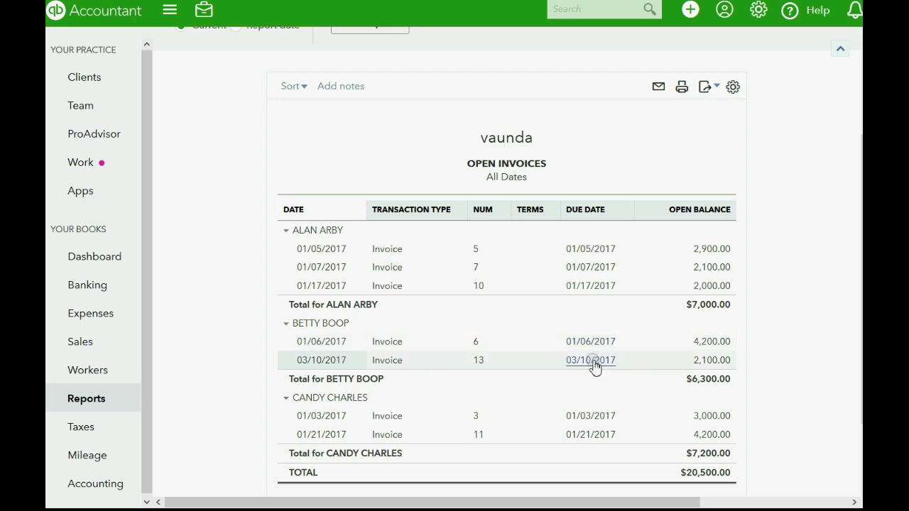